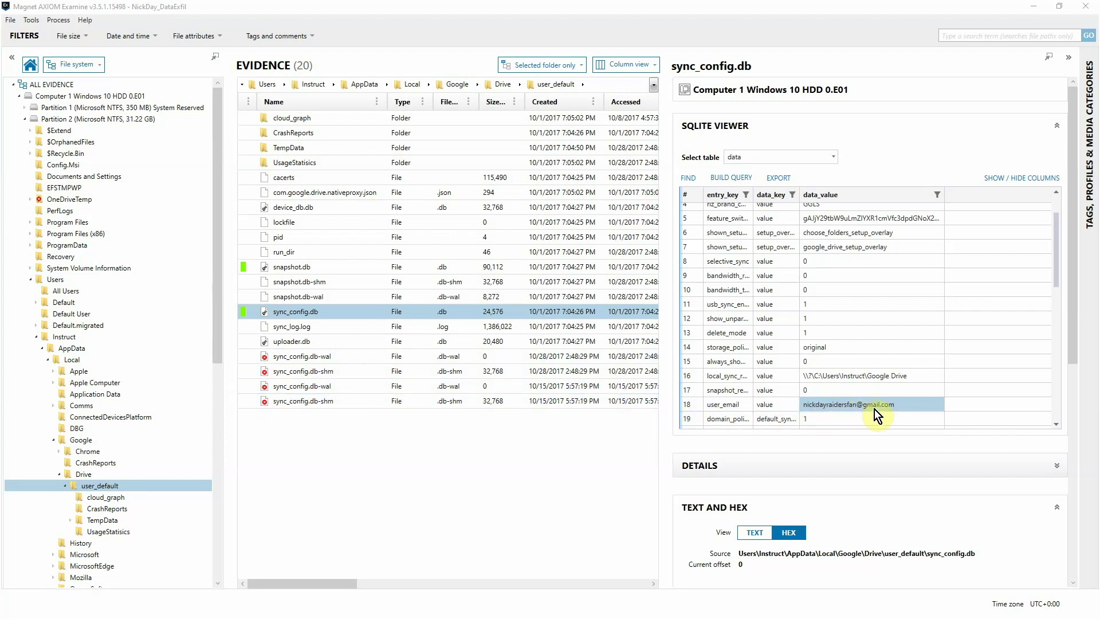
Step: Load snapshot.db from the Google Drive user_default folder into the SQLite viewer to show its cloud_entry table
{"action": "left_click", "coordinate": [363, 268]}
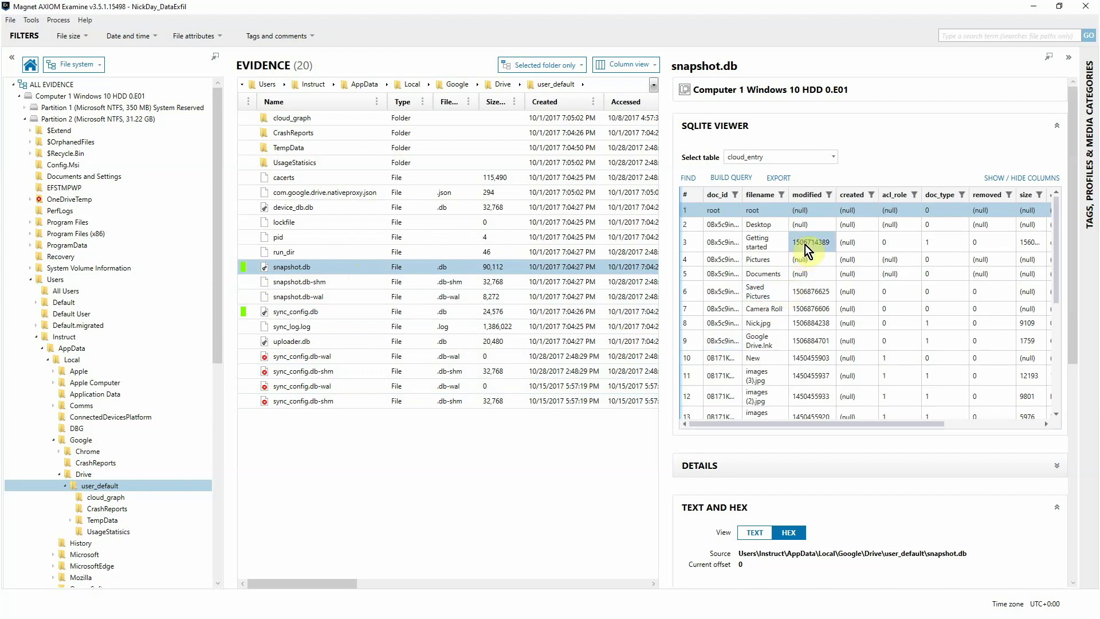
Step: Widen the cloud_entry filename and modified columns so entries like Camera Roll fit on one line
{"action": "left_click_drag", "start_coordinate": [789, 206], "coordinate": [874, 207]}
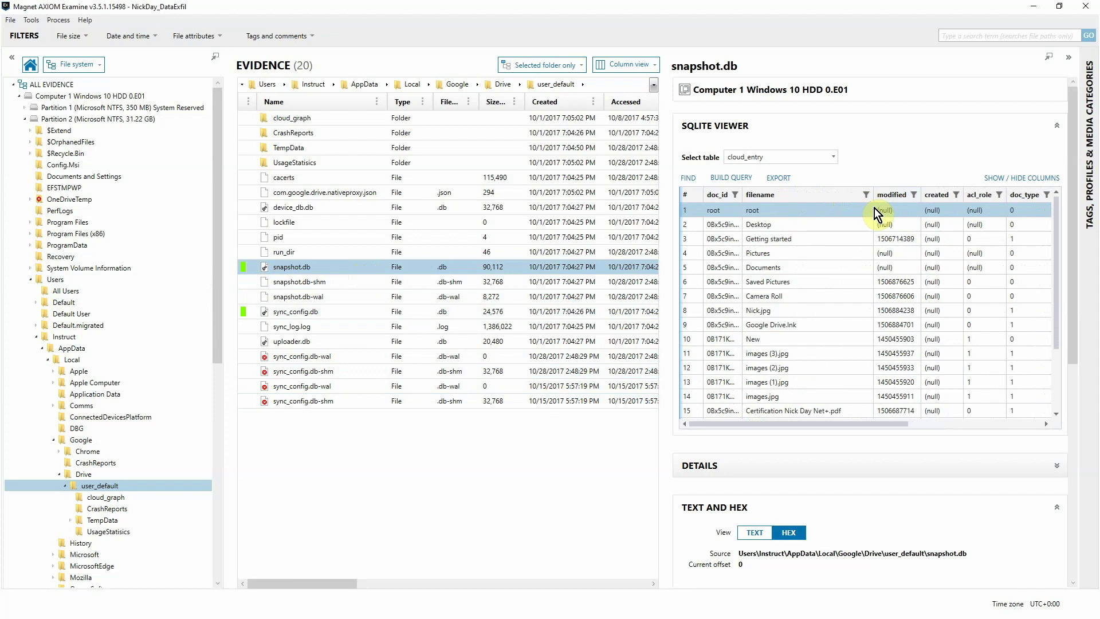
{"action": "left_click_drag", "start_coordinate": [922, 194], "coordinate": [949, 195]}
{"action": "left_click", "coordinate": [952, 224]}
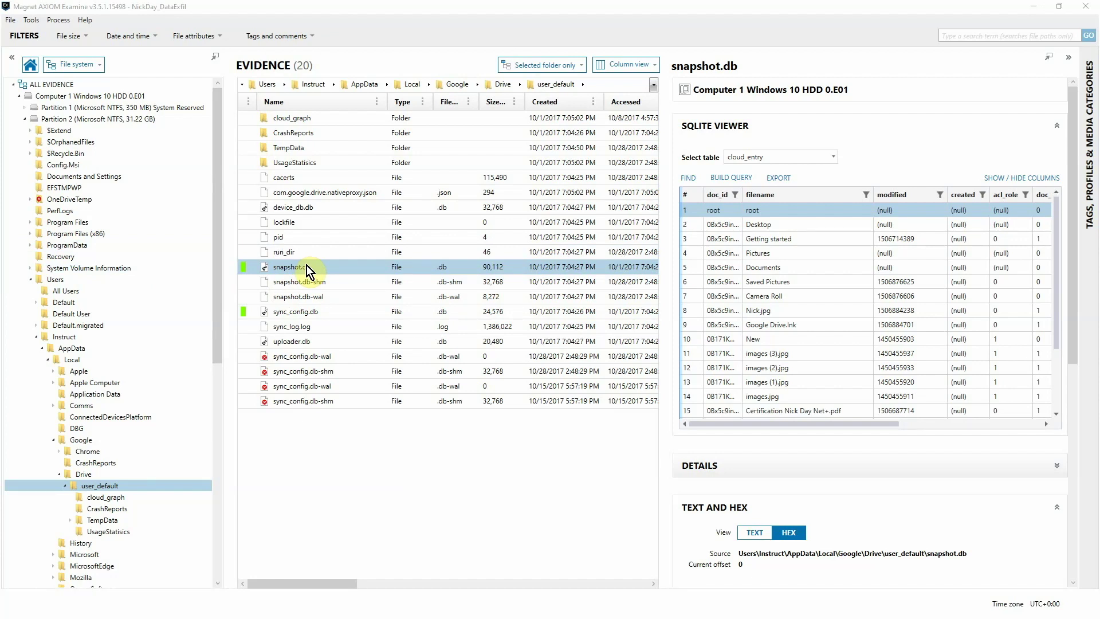
Step: Select the snapshot.db-shm row and a related row, then switch to Google Docs Local Sync Data.xml in Notepad++
{"action": "left_click", "coordinate": [467, 284], "text": "shift"}
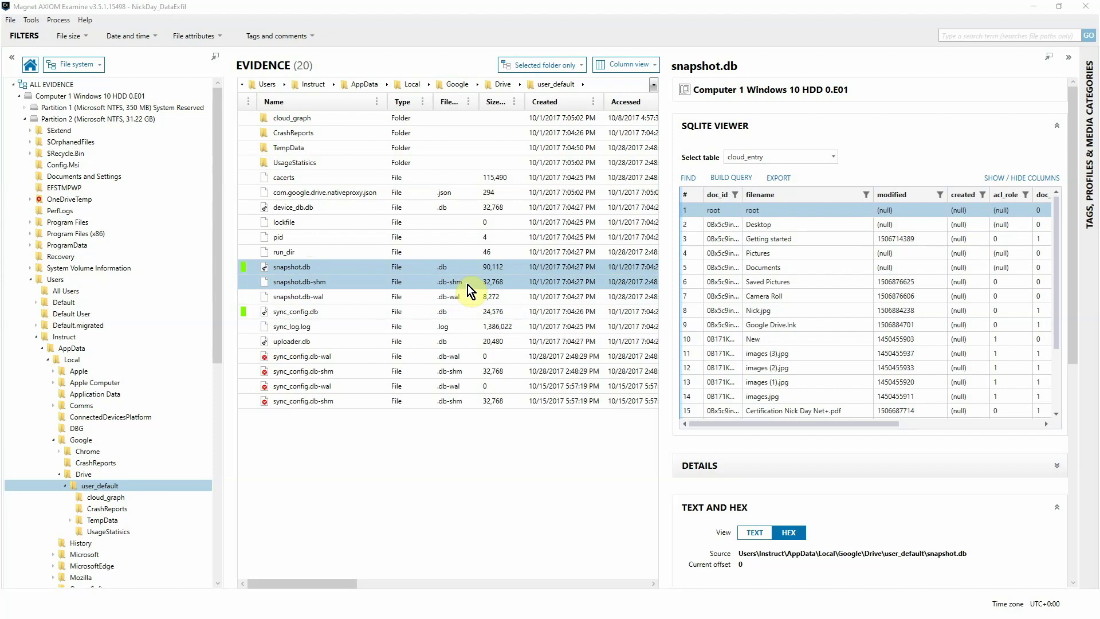
{"action": "left_click", "coordinate": [374, 354]}
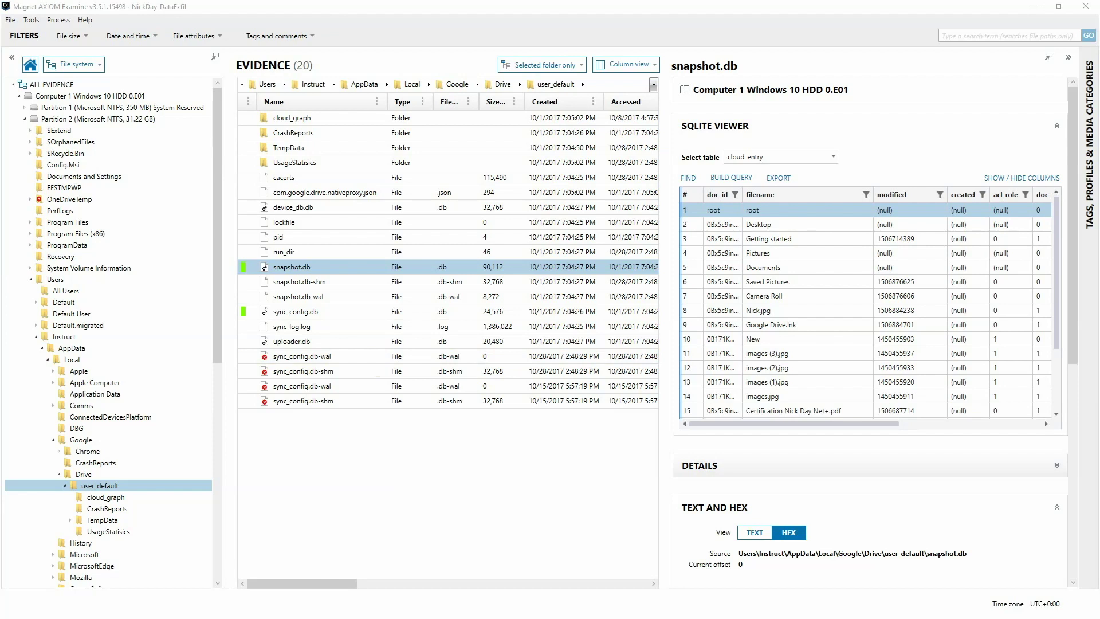
{"action": "key", "text": "alt+Tab"}
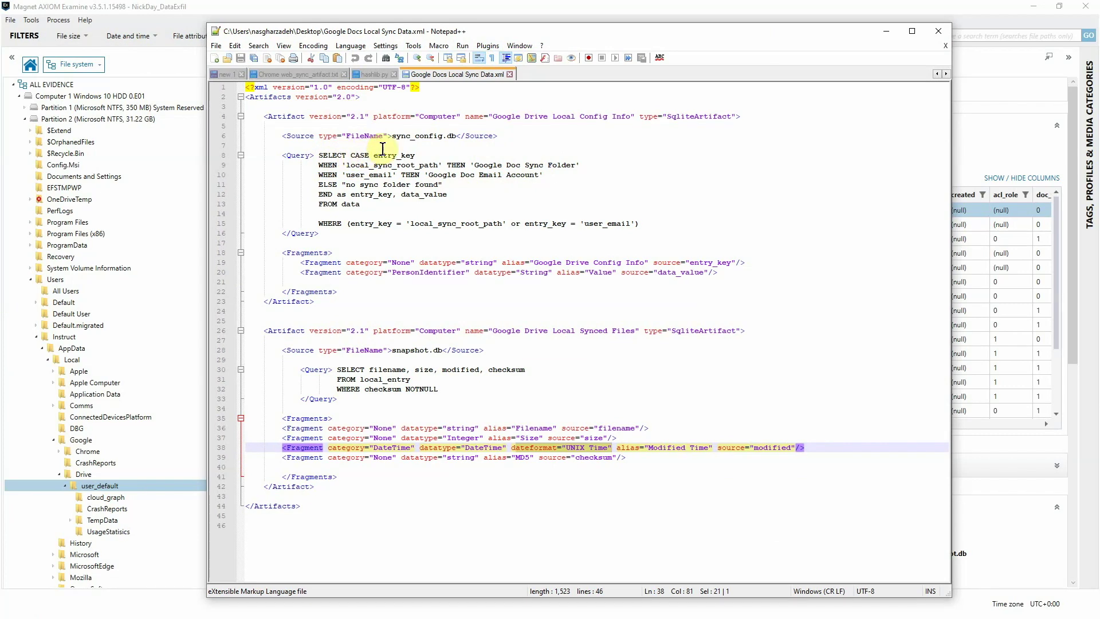
Step: Highlight the sync_config.db and snapshot.db source names and the four synced-file output fields
{"action": "left_click_drag", "start_coordinate": [392, 138], "coordinate": [453, 139]}
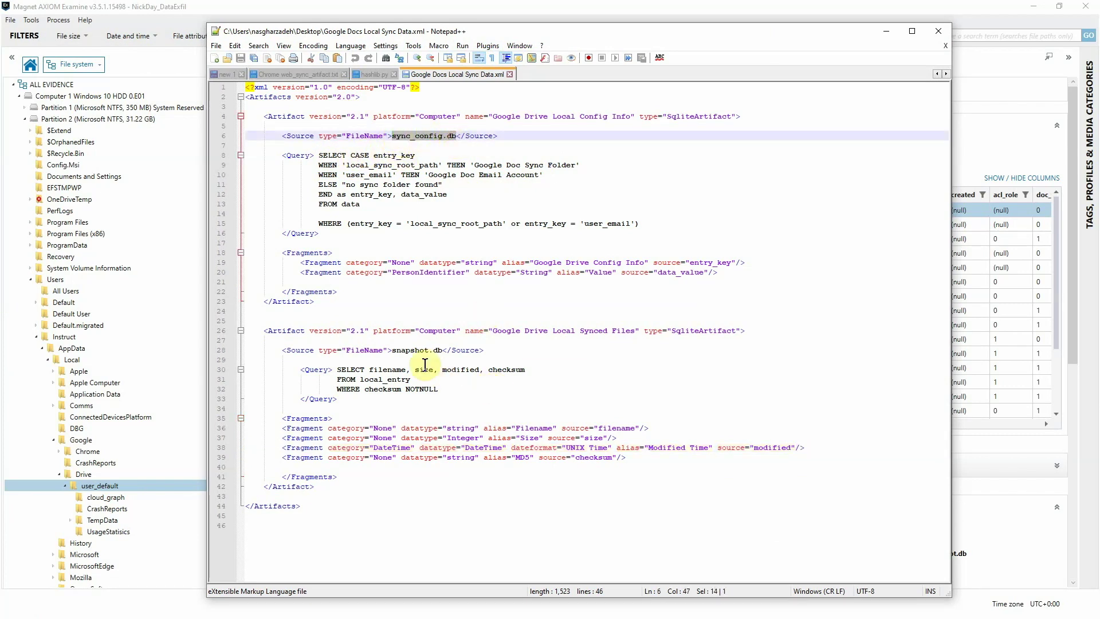
{"action": "left_click_drag", "start_coordinate": [392, 350], "coordinate": [443, 352]}
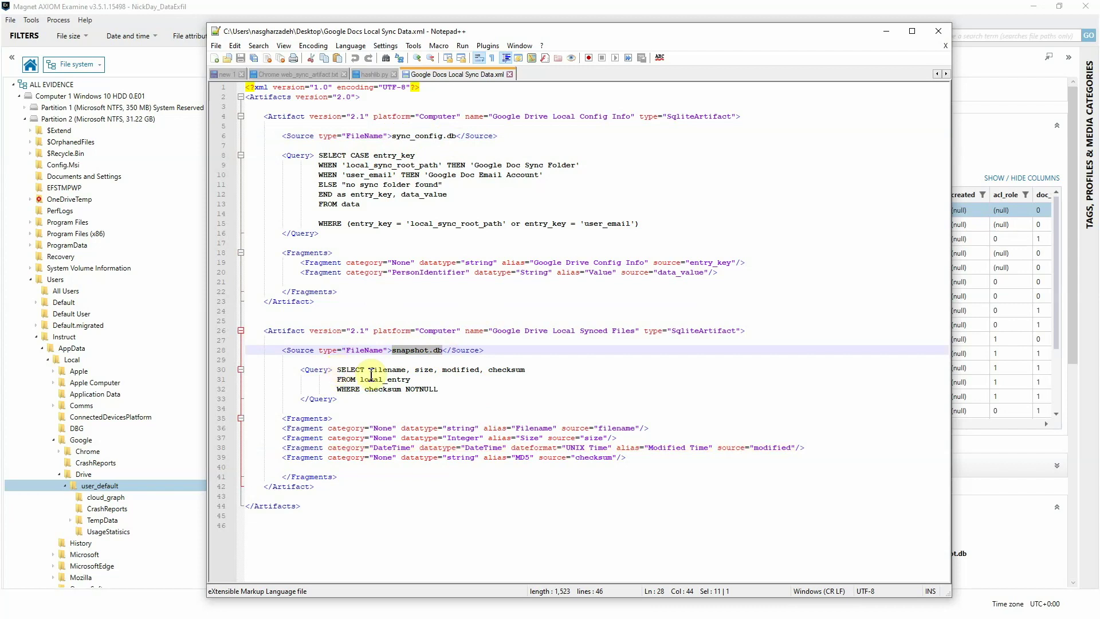
{"action": "left_click_drag", "start_coordinate": [296, 429], "coordinate": [616, 457]}
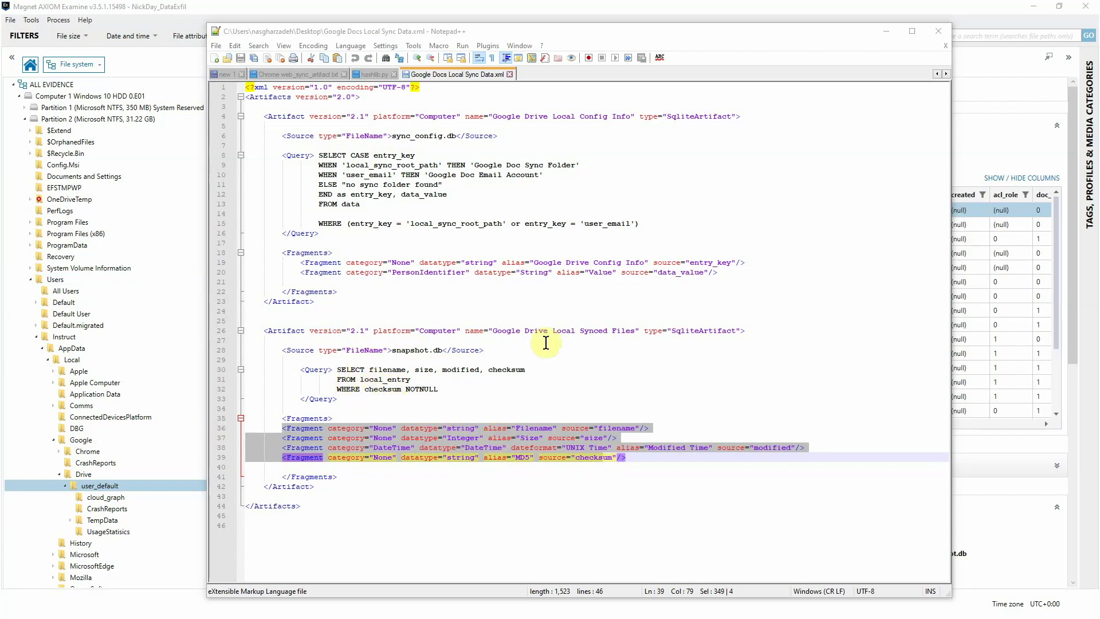
Step: Point out the sync_config.db and snapshot.db source lines again, then close Notepad++
{"action": "left_click_drag", "start_coordinate": [364, 136], "coordinate": [456, 136]}
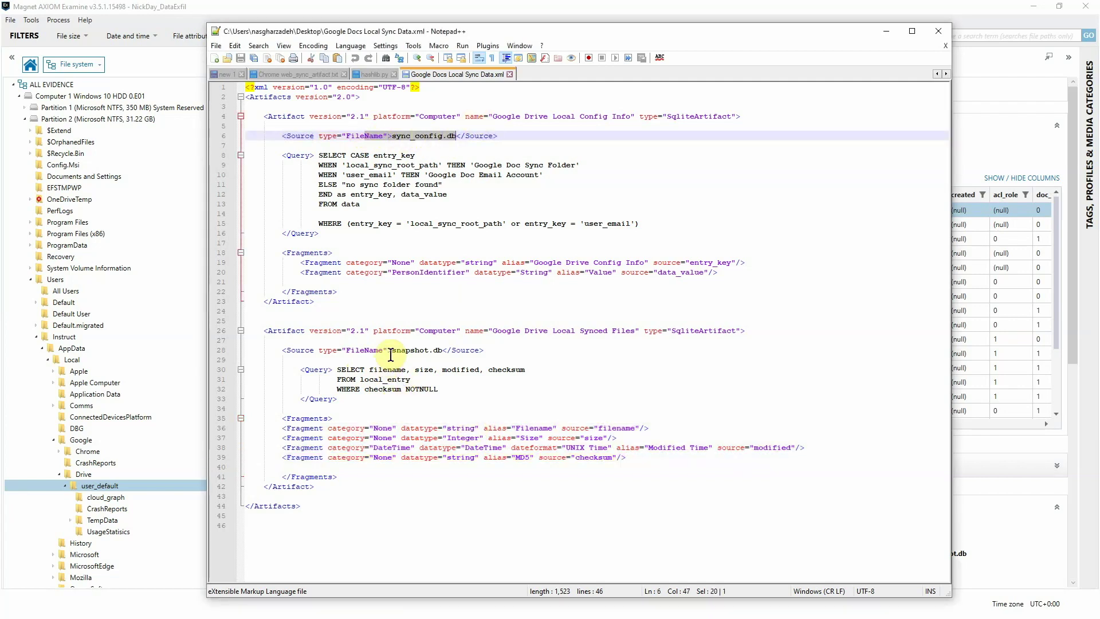
{"action": "left_click_drag", "start_coordinate": [390, 355], "coordinate": [424, 350]}
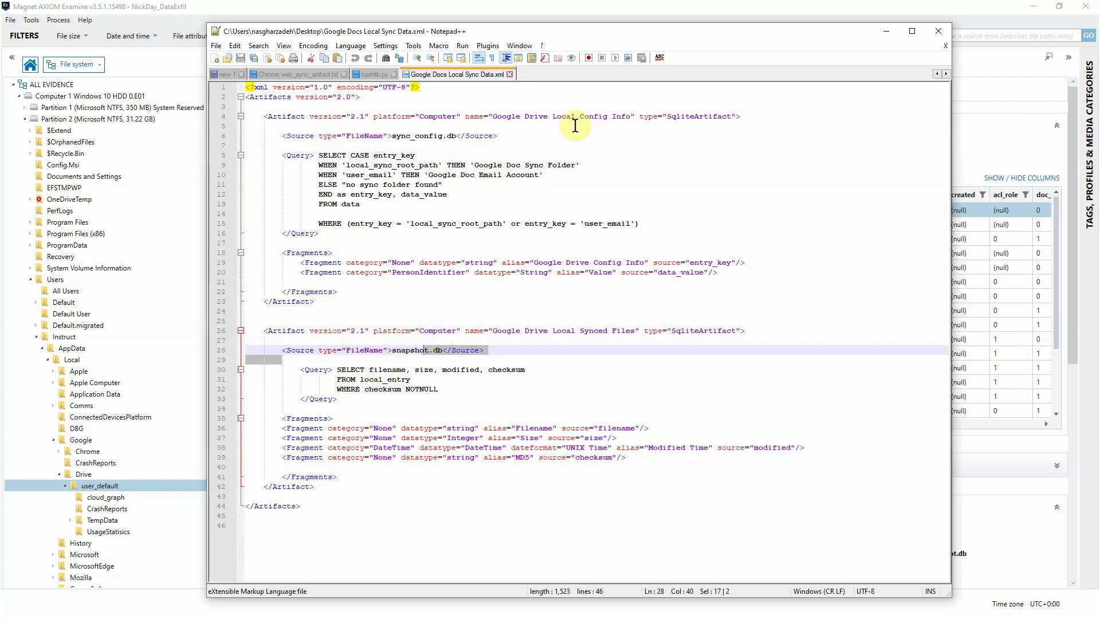
{"action": "left_click", "coordinate": [939, 31]}
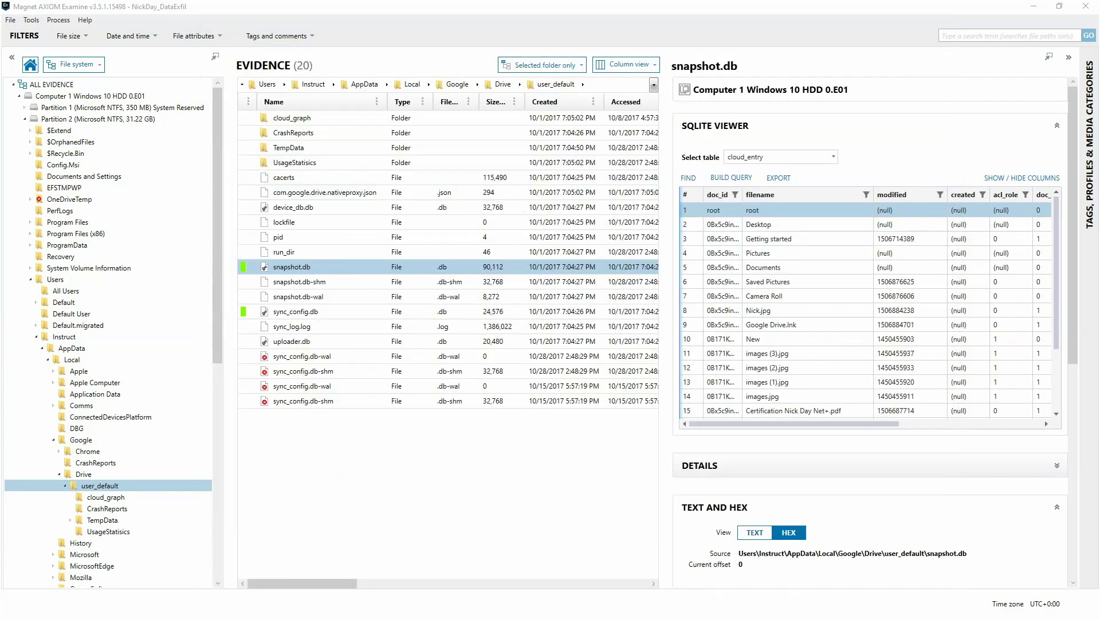
Step: Add Google Docs Local Sync Data.xml through Manage custom artifacts, then return to Evidence Sources
{"action": "left_click_drag", "start_coordinate": [228, 201], "coordinate": [737, 109]}
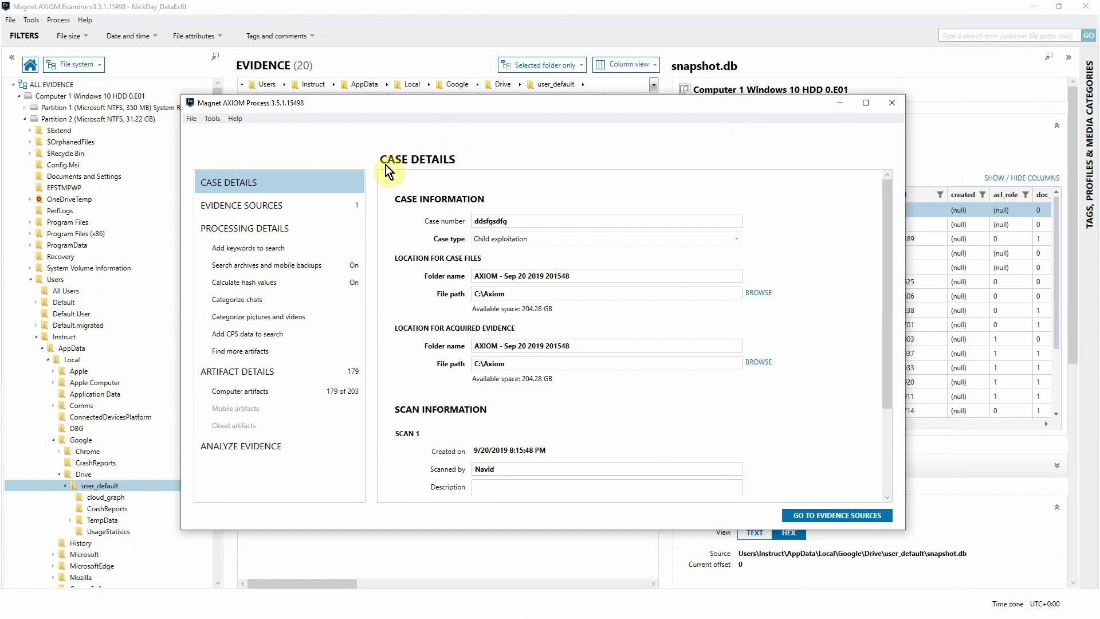
{"action": "left_click", "coordinate": [213, 119]}
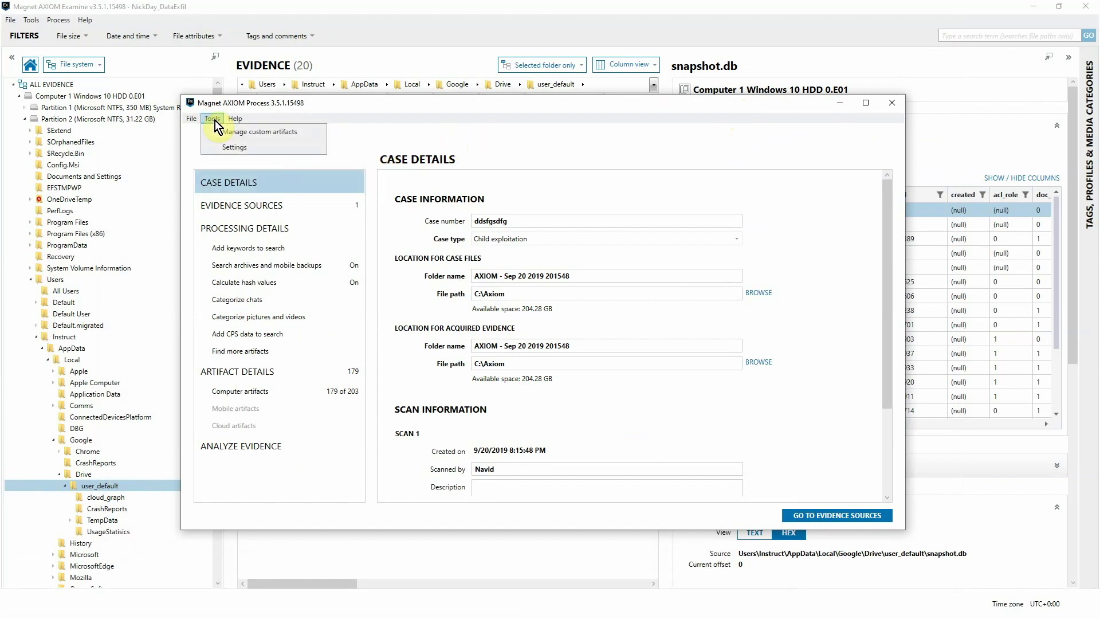
{"action": "left_click", "coordinate": [259, 133]}
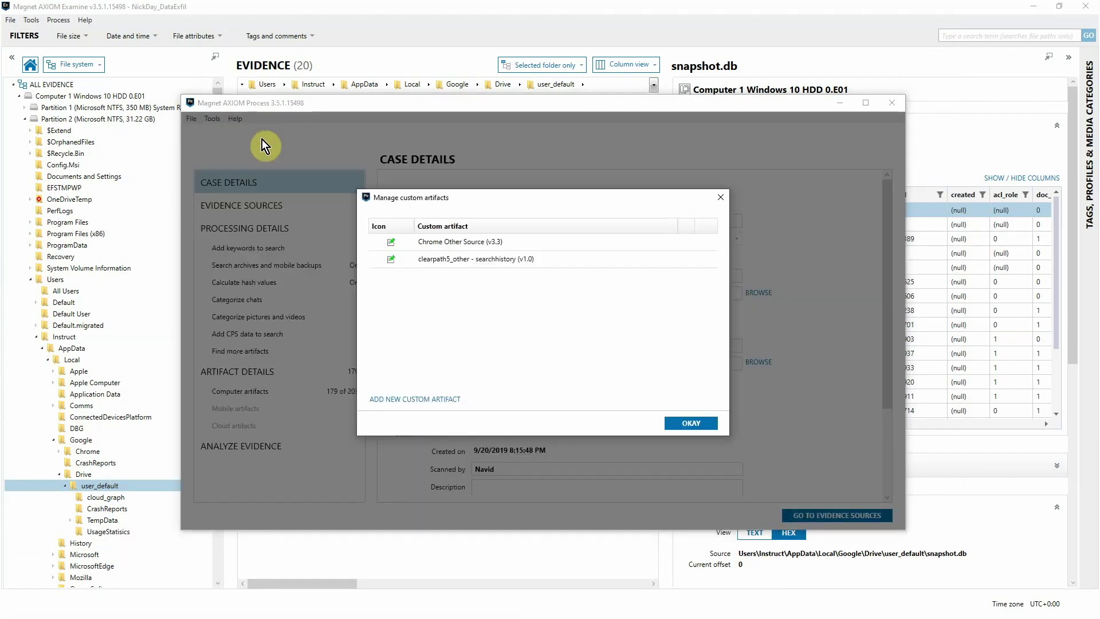
{"action": "left_click", "coordinate": [427, 401]}
{"action": "left_click_drag", "start_coordinate": [901, 332], "coordinate": [893, 410]}
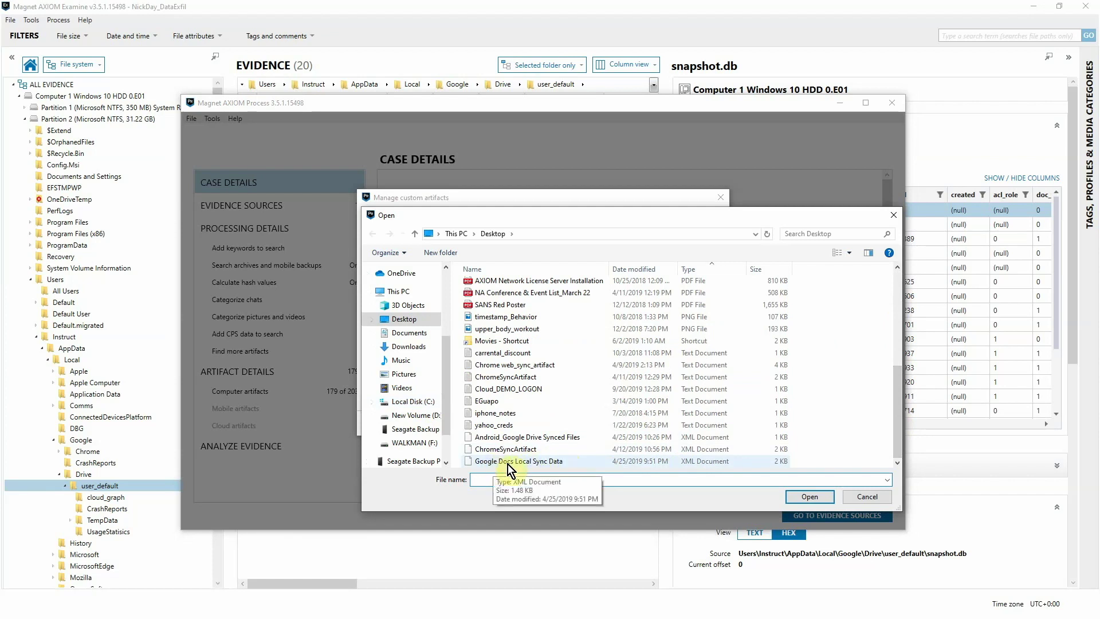
{"action": "double_click", "coordinate": [550, 461]}
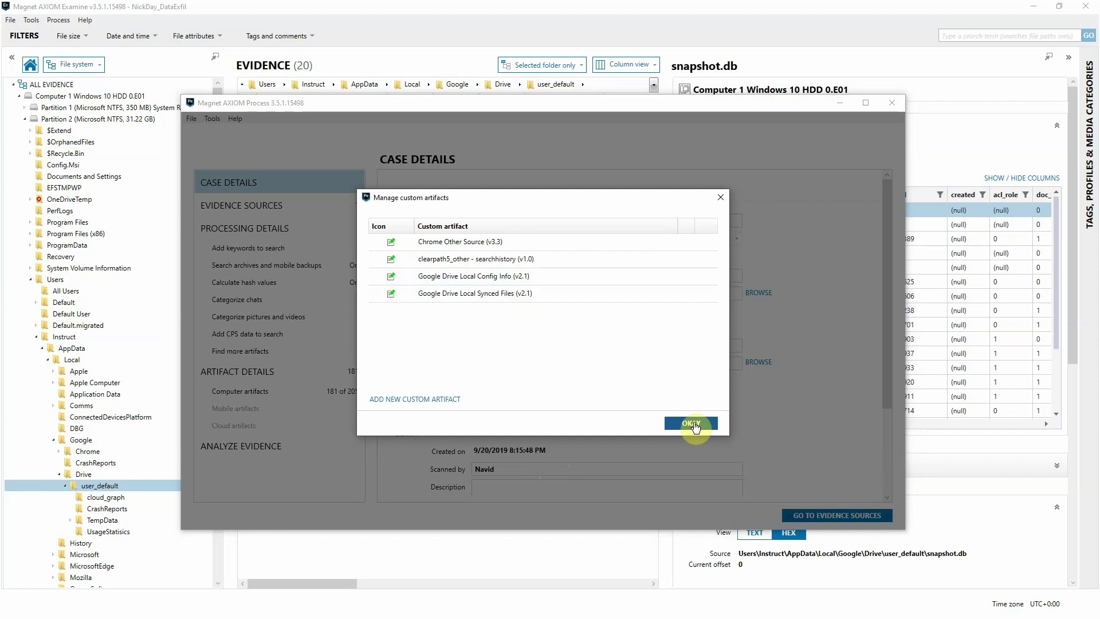
{"action": "left_click", "coordinate": [693, 424]}
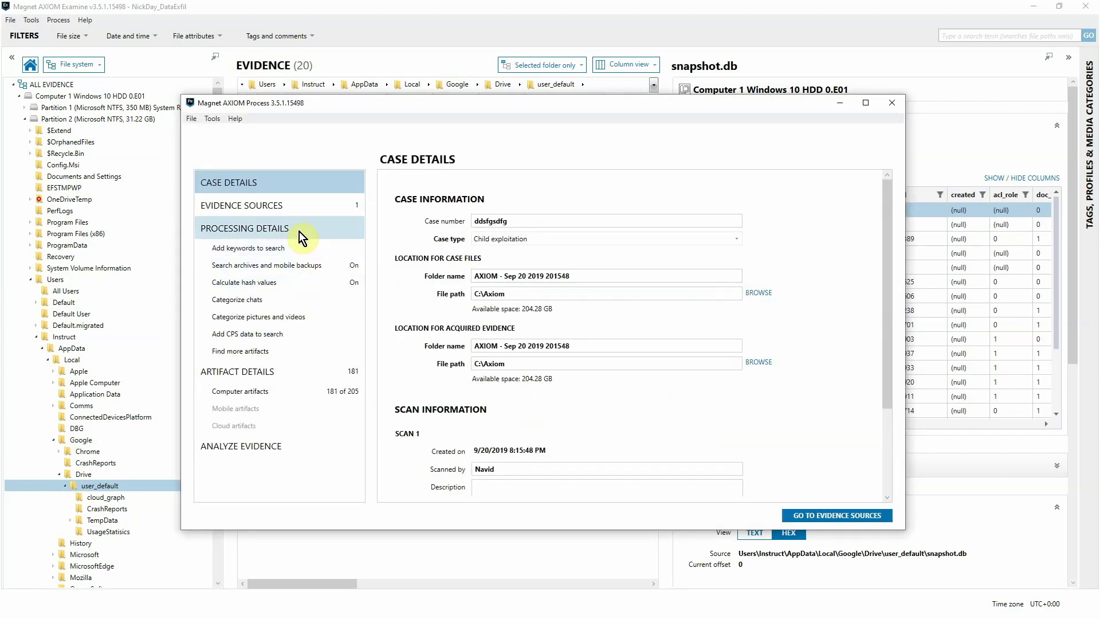
{"action": "left_click", "coordinate": [238, 207]}
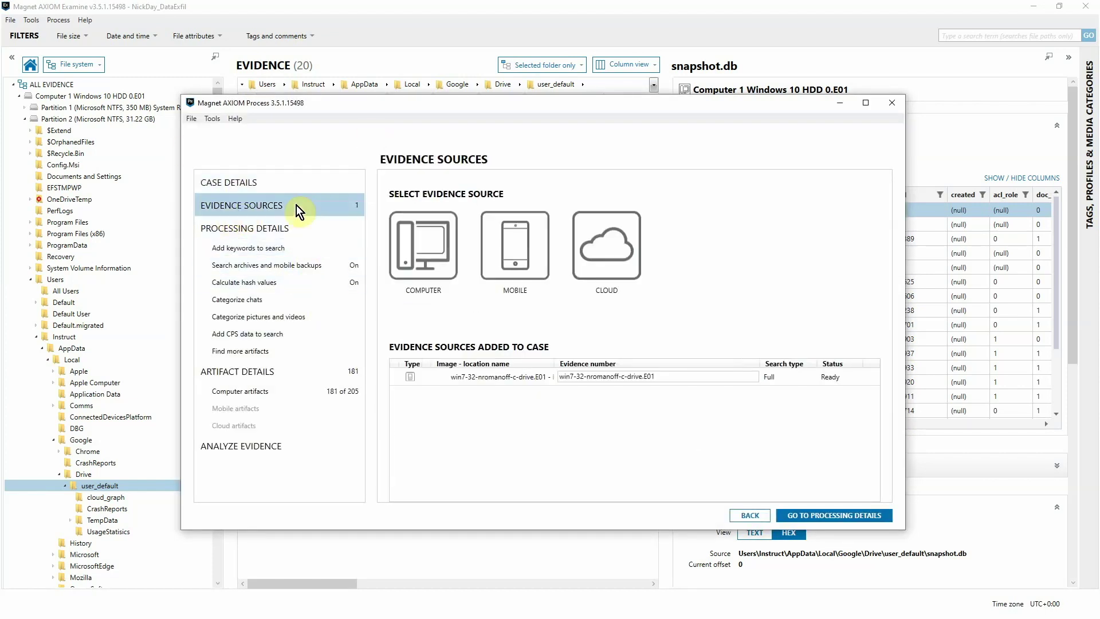
Step: Confirm both Google Drive custom artifacts under Computer artifacts, then minimize AXIOM Process
{"action": "left_click", "coordinate": [258, 394]}
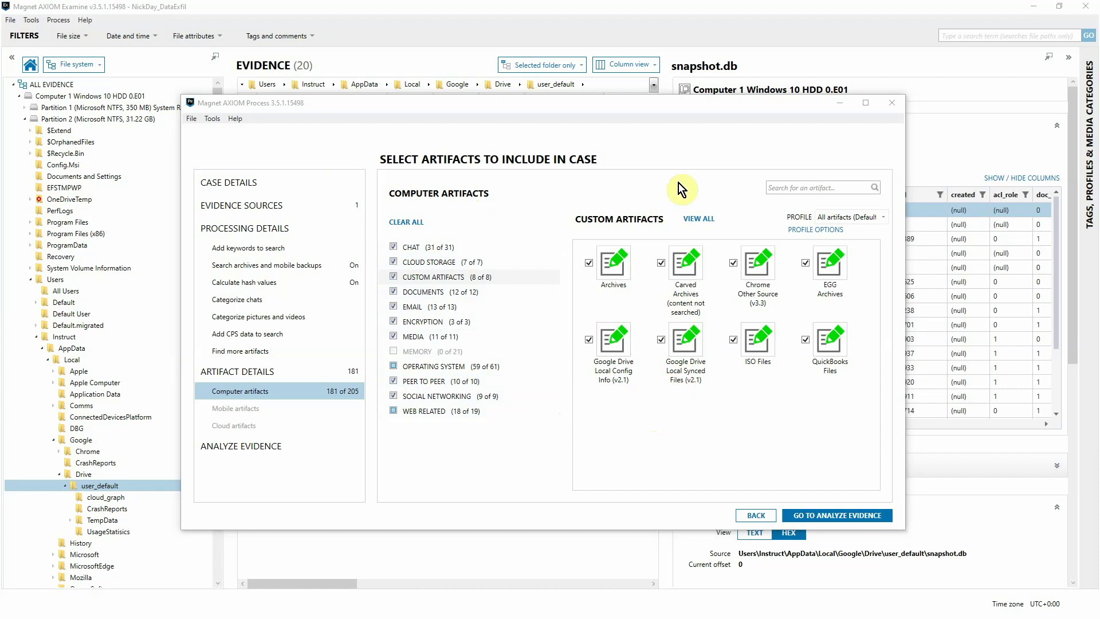
{"action": "left_click", "coordinate": [838, 104]}
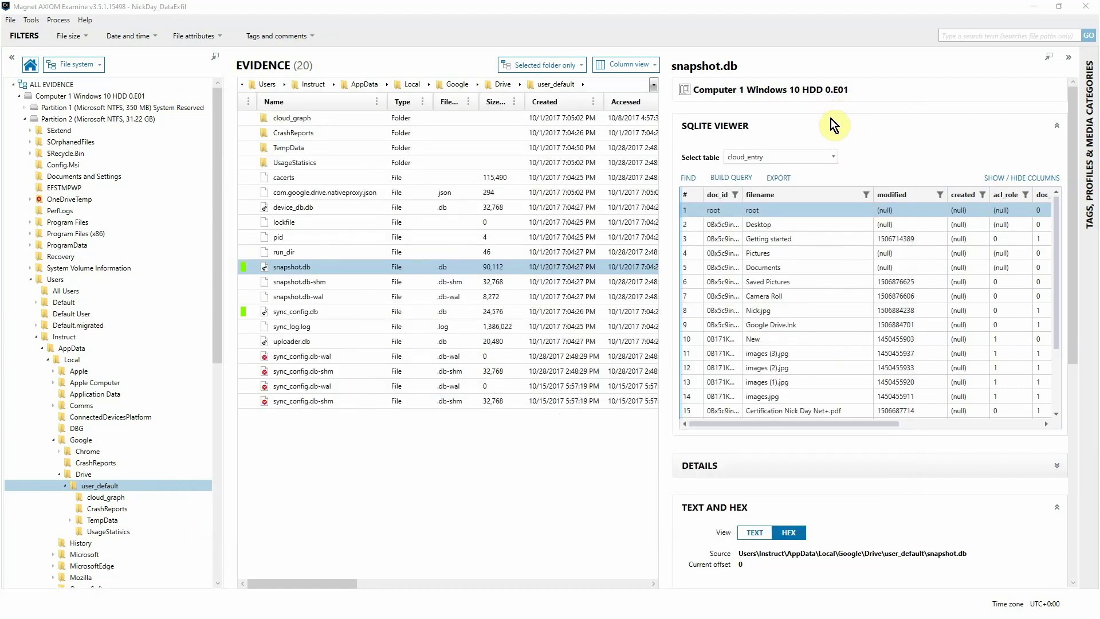
{"action": "left_click", "coordinate": [98, 67]}
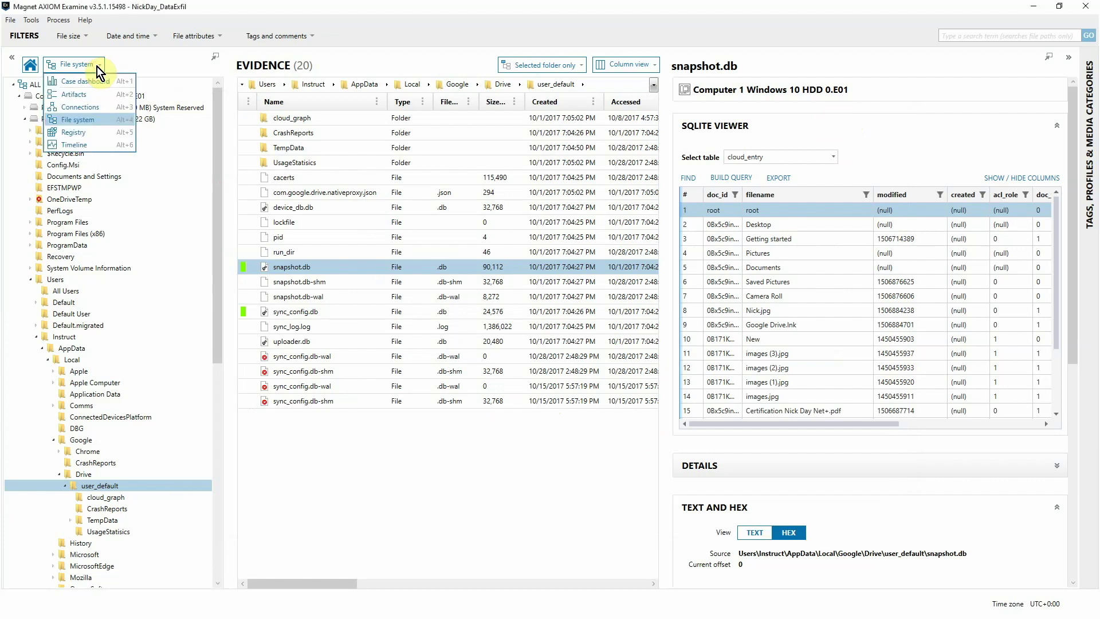
{"action": "left_click", "coordinate": [81, 99]}
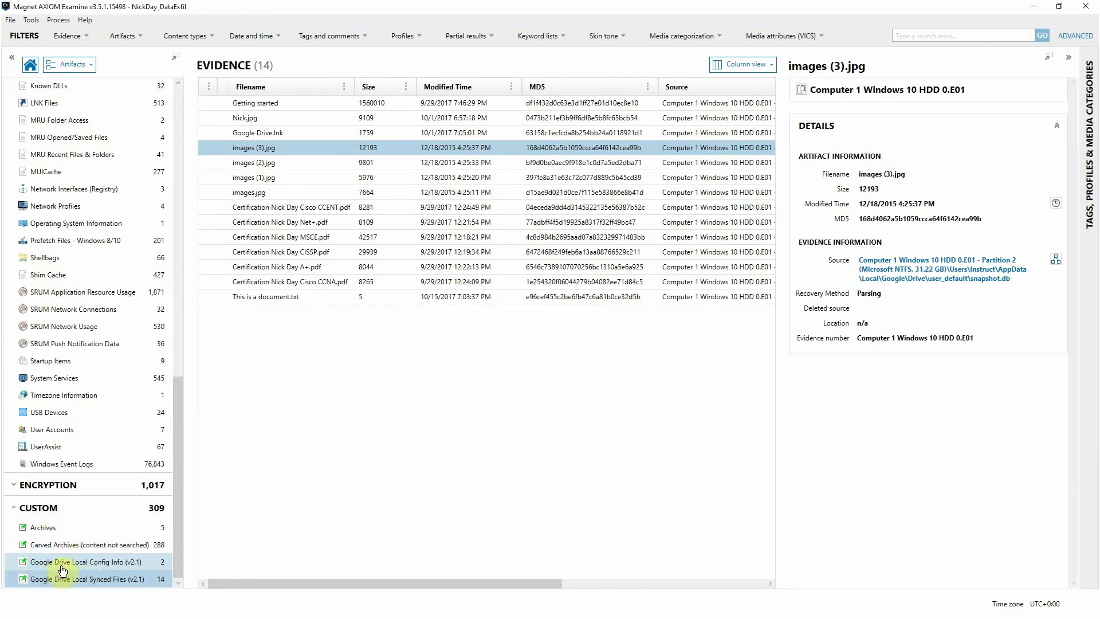
{"action": "left_click", "coordinate": [115, 566]}
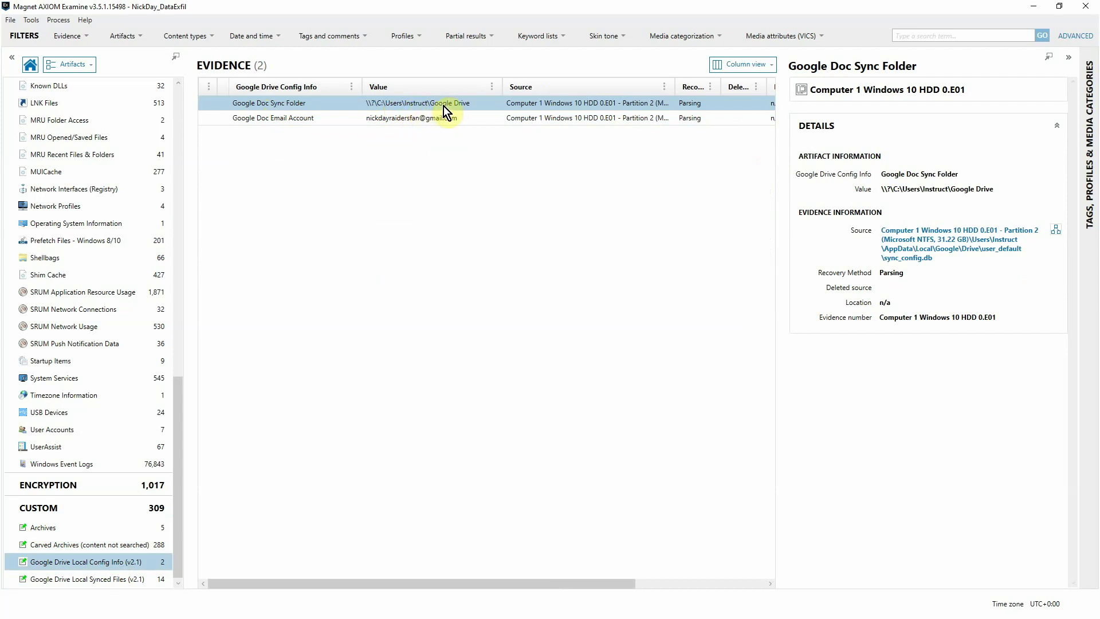
{"action": "left_click", "coordinate": [416, 123]}
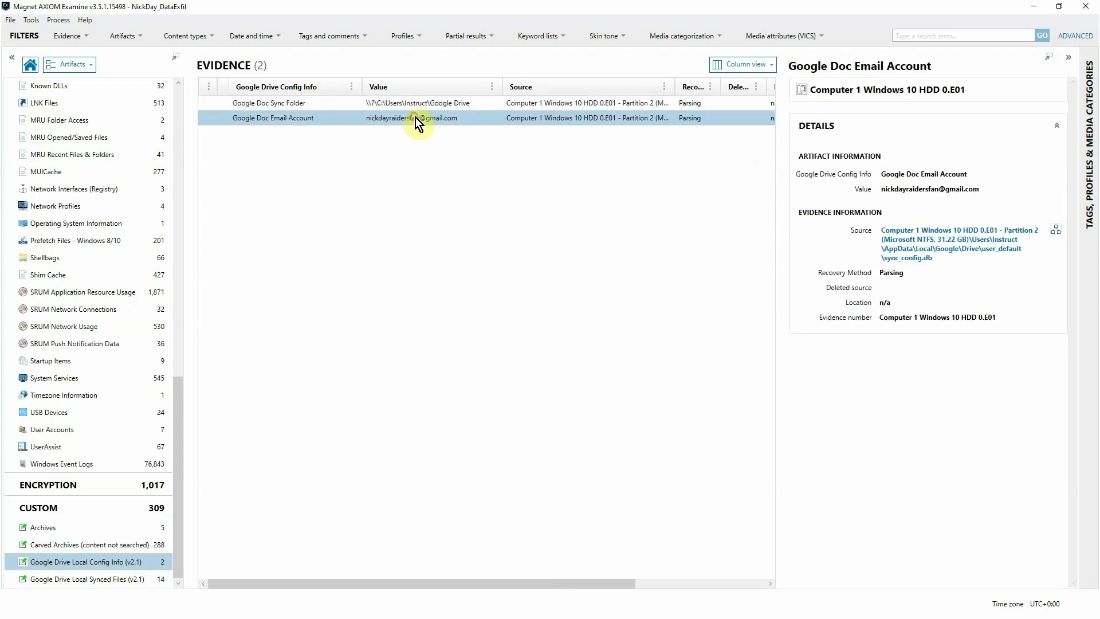
{"action": "left_click", "coordinate": [119, 580]}
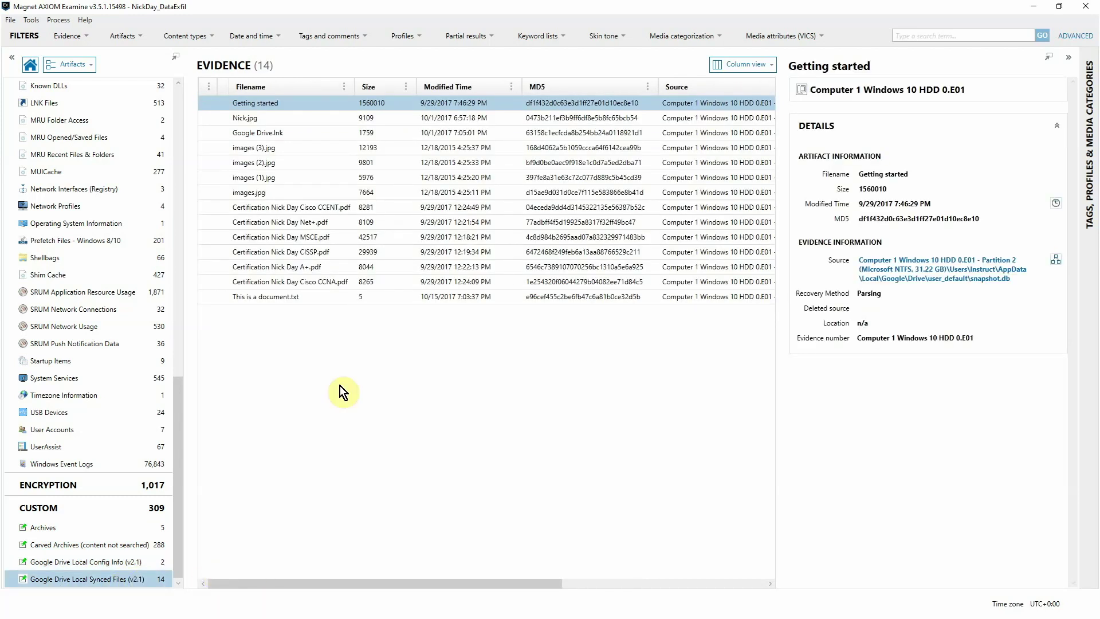
Step: Widen the Filename column and follow the Getting started entry's Source link to snapshot.db
{"action": "left_click_drag", "start_coordinate": [359, 91], "coordinate": [367, 95]}
{"action": "left_click", "coordinate": [499, 122], "text": "ctrl"}
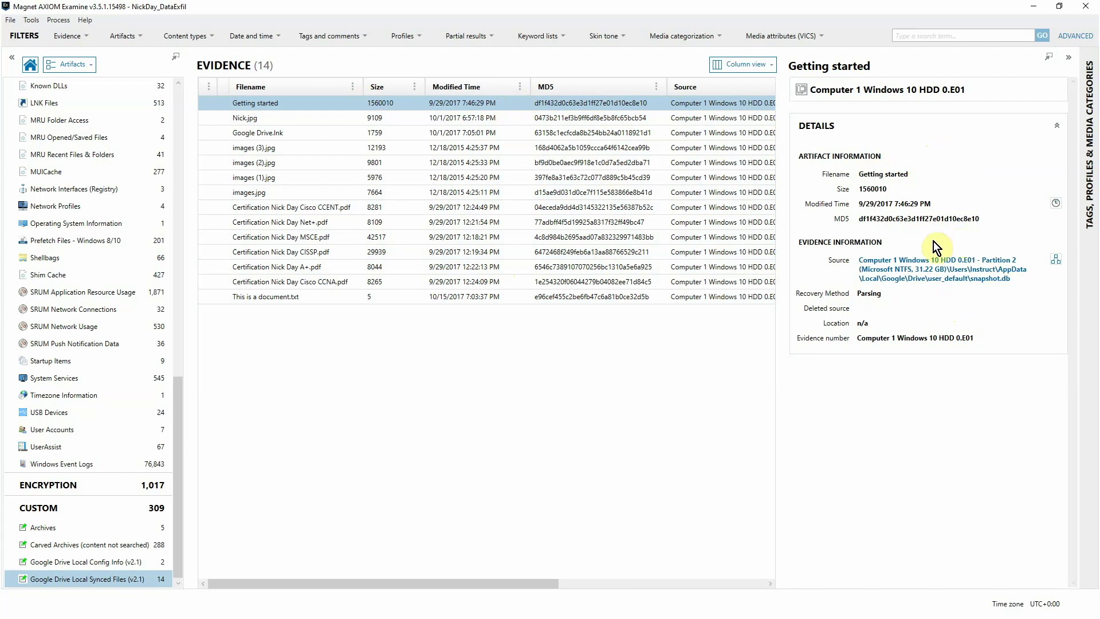
{"action": "left_click", "coordinate": [940, 281]}
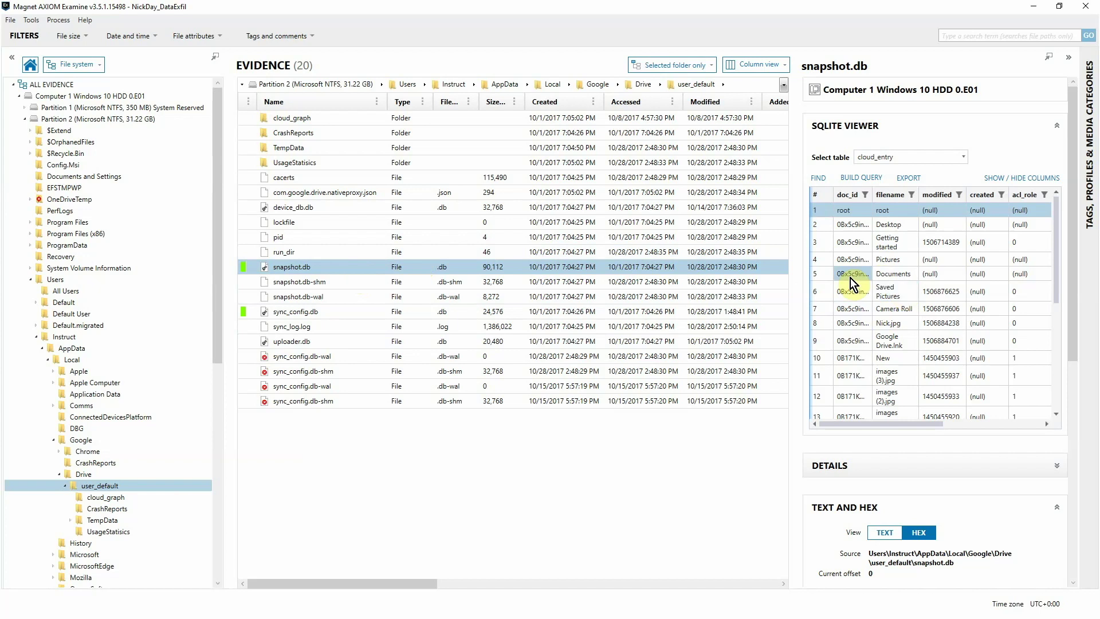
Step: Switch the evidence view from File system back to Artifacts
{"action": "left_click", "coordinate": [90, 66]}
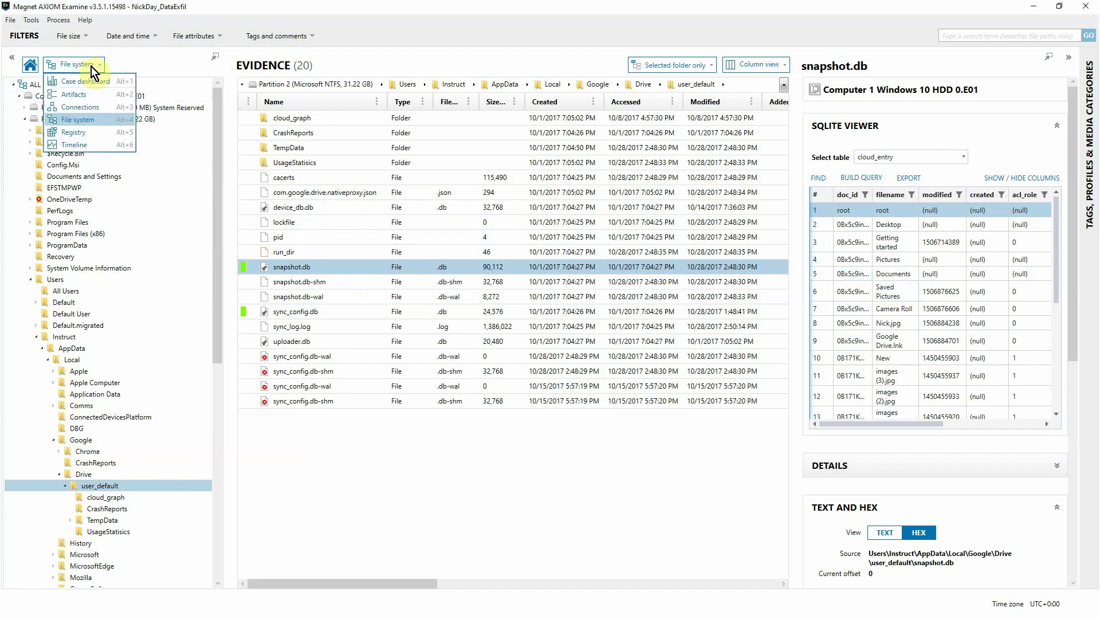
{"action": "left_click", "coordinate": [81, 99]}
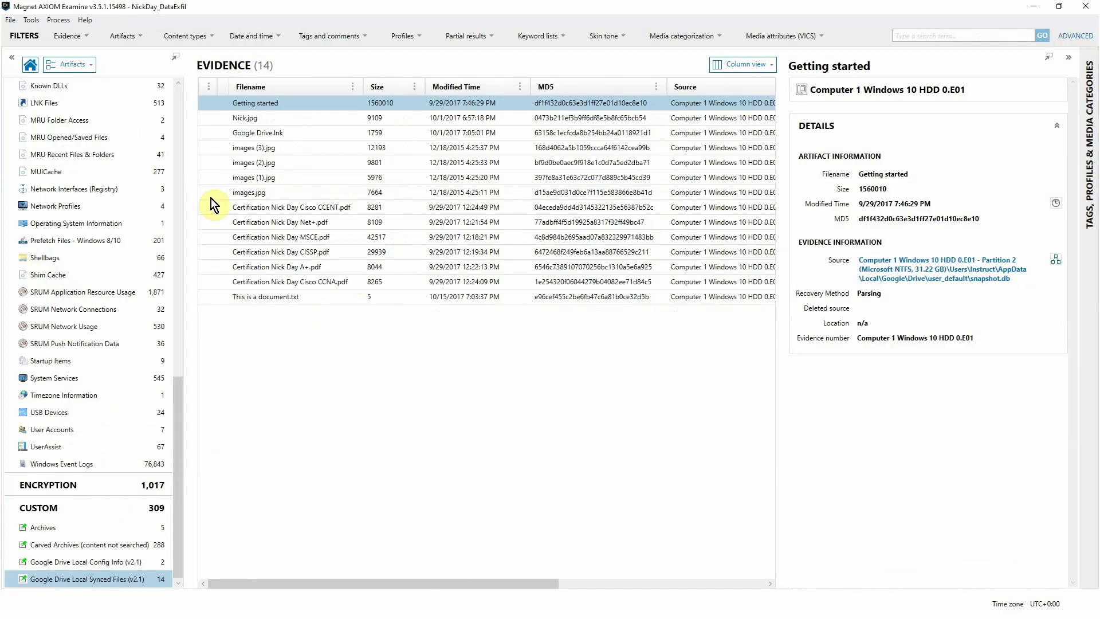